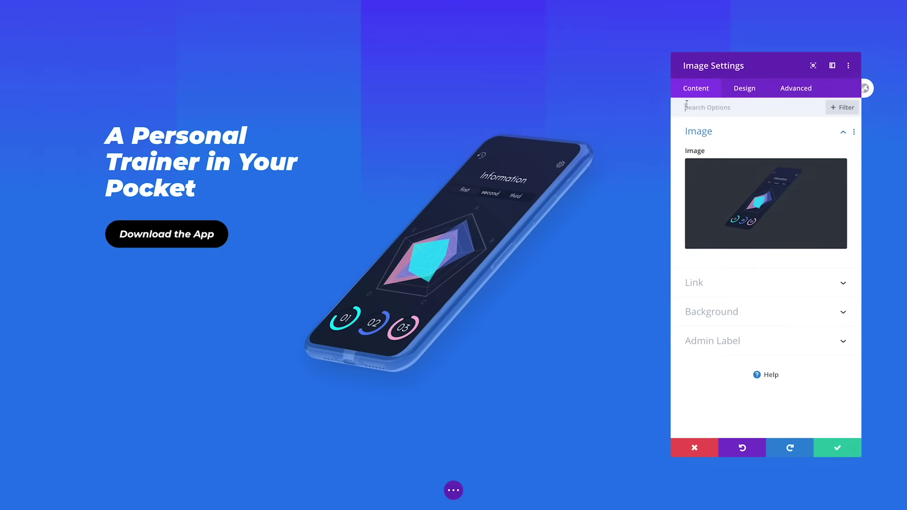
Step: Enable vertical motion on the phone image with a mid offset of -2
click(758, 307)
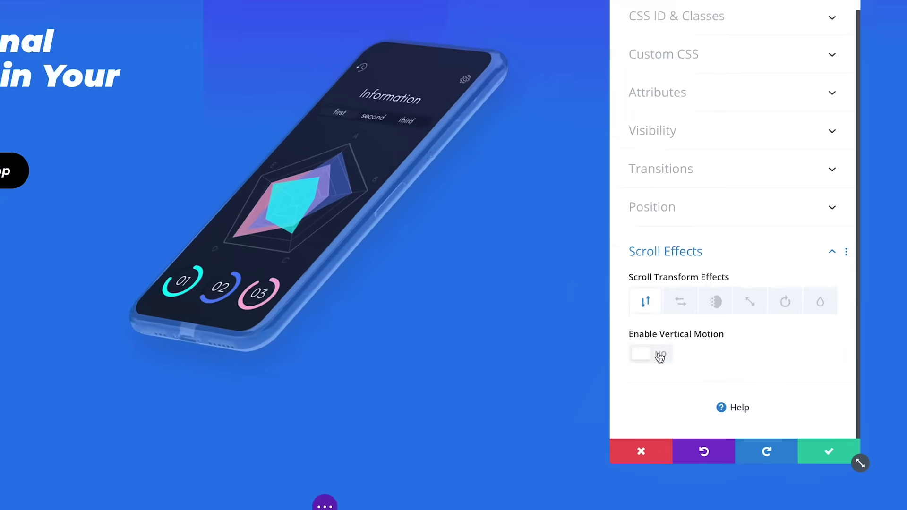
click(711, 371)
scroll(708, 372, down, 3)
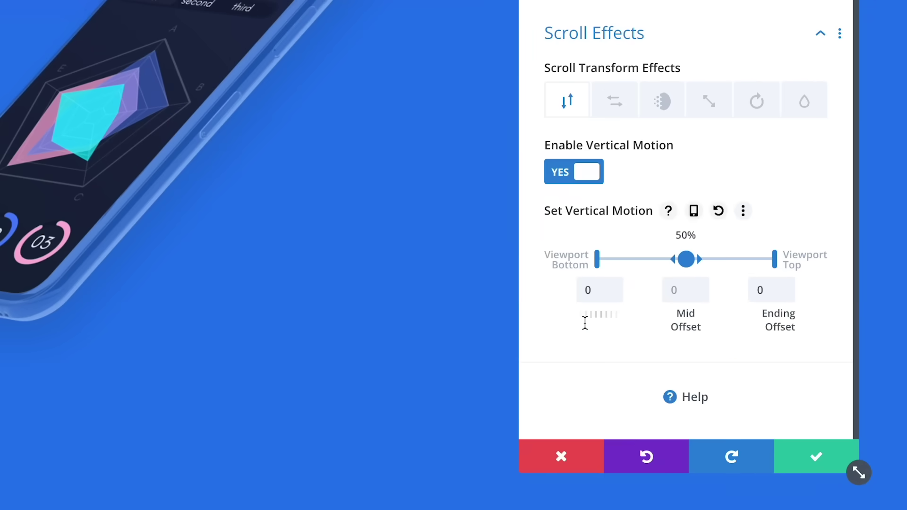
click(702, 295)
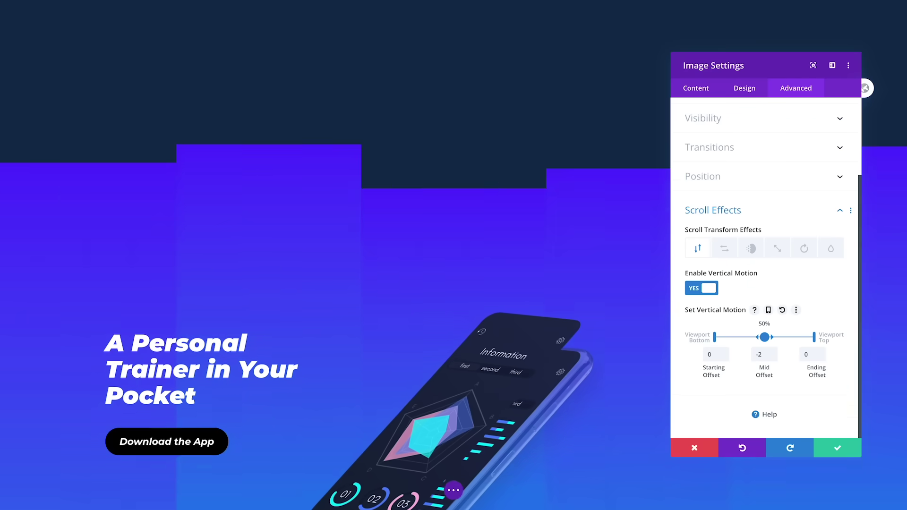
scroll(899, 373, up, 2)
scroll(898, 373, down, 8)
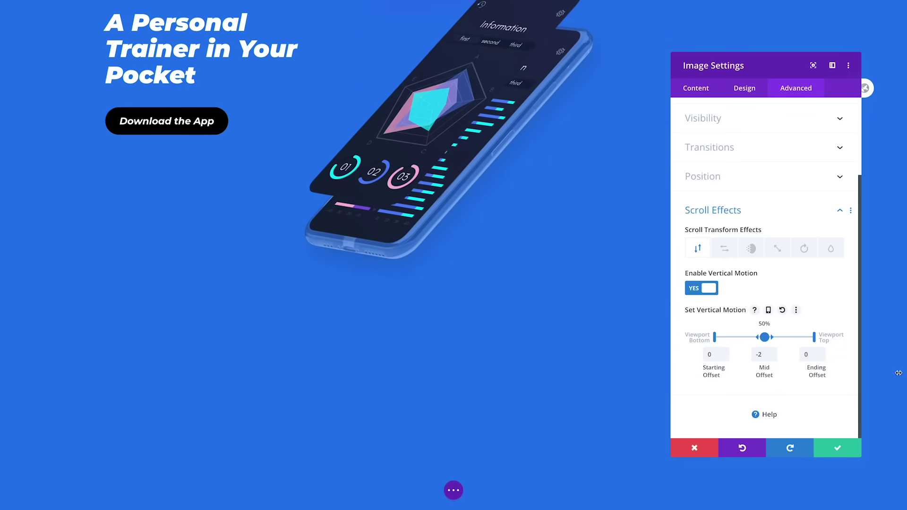
scroll(898, 373, up, 4)
Step: Enable scroll blur on the phone image, peaking at 10px at the 50% point
click(393, 392)
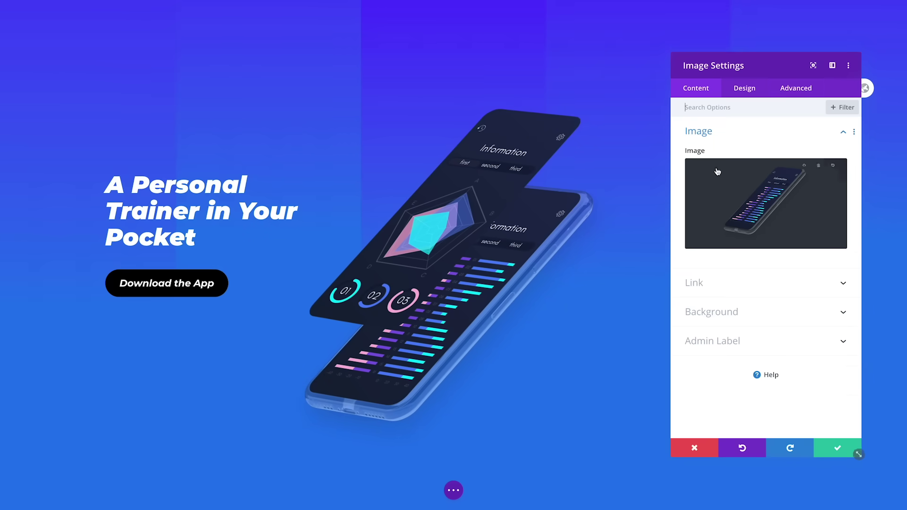
click(744, 306)
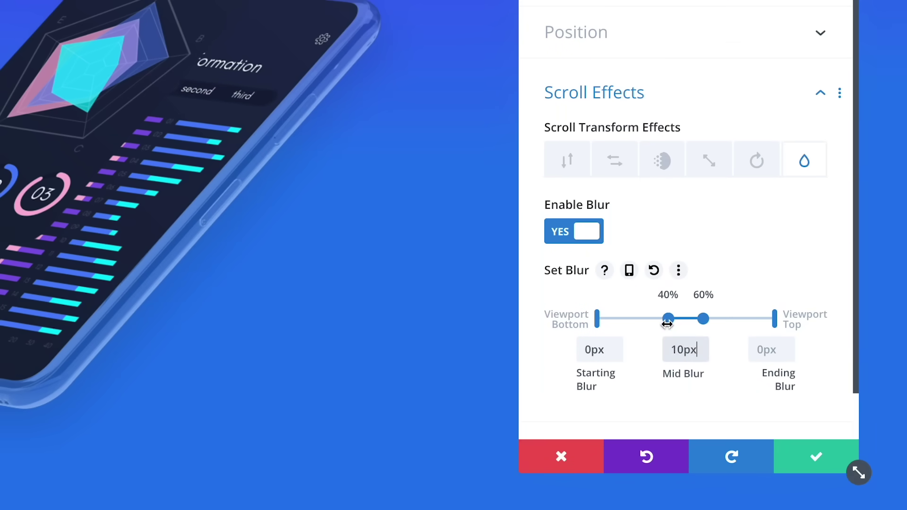
drag(668, 320, 688, 318)
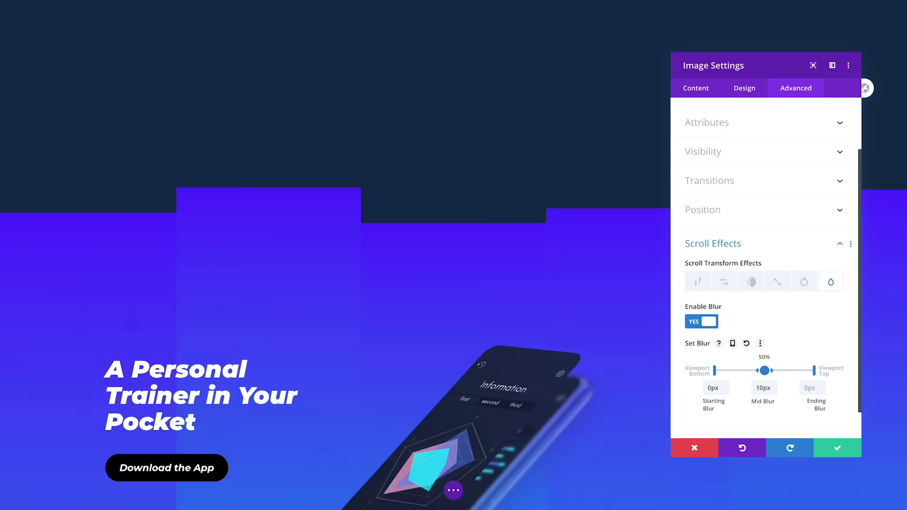
scroll(330, 255, up, 2)
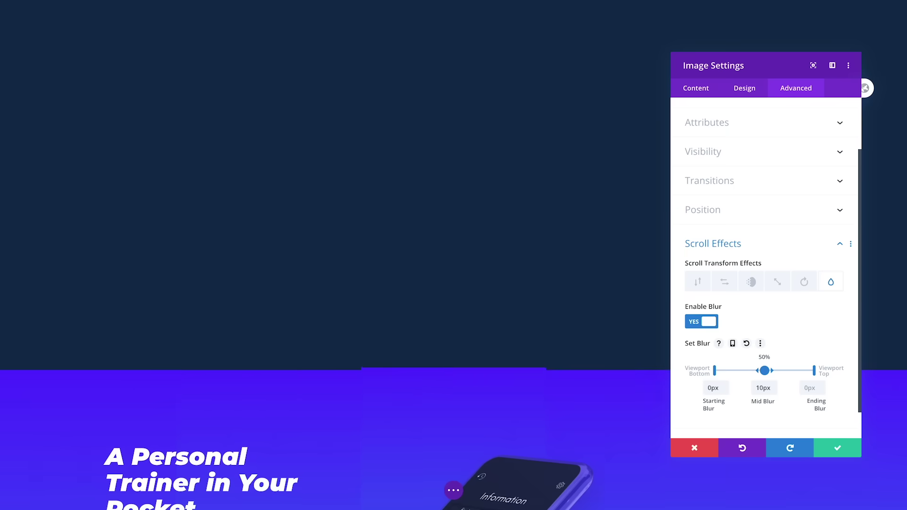
scroll(330, 255, down, 4)
scroll(331, 255, down, 5)
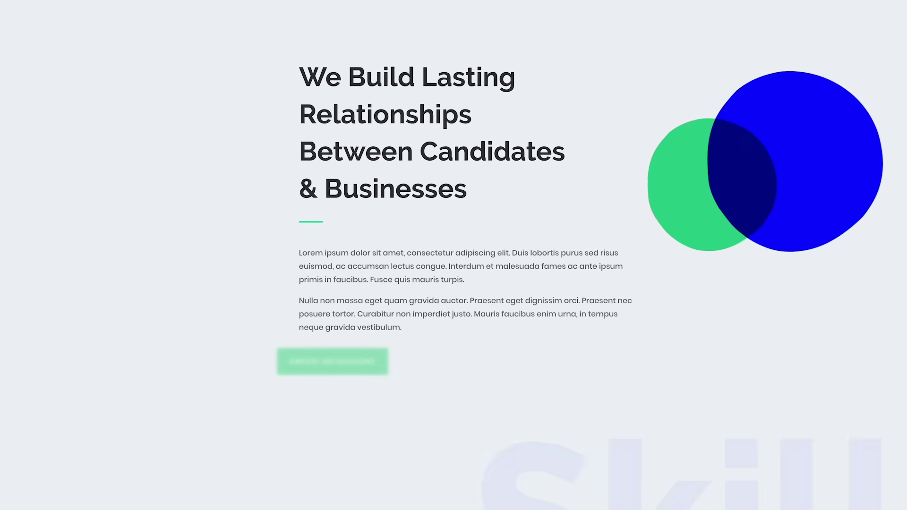
scroll(454, 255, down, 6)
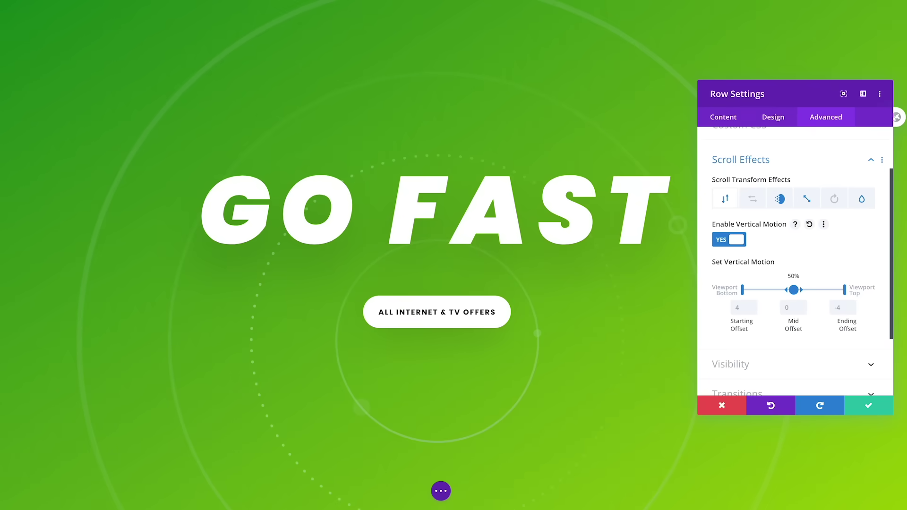
Step: Set the GO FAST row's vertical motion offsets to 2 at the start and -2 at the end
scroll(350, 255, up, 8)
scroll(349, 255, down, 5)
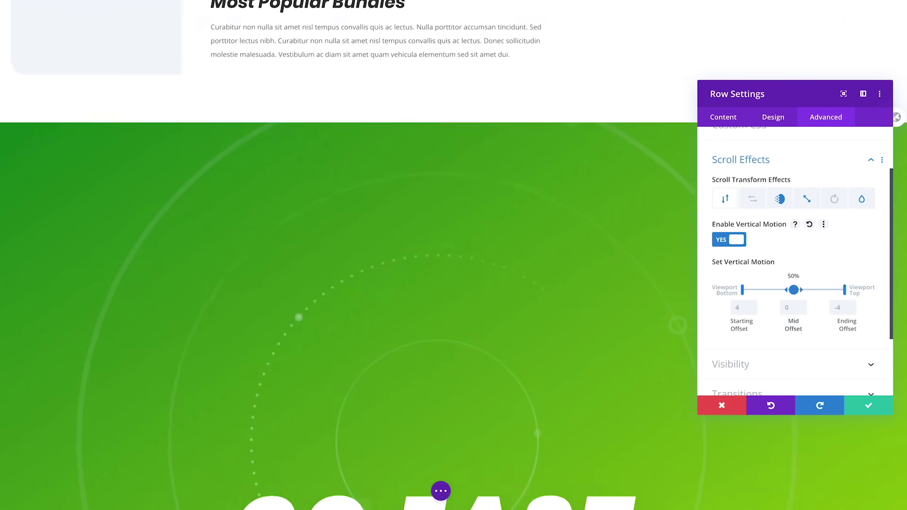
scroll(902, 265, down, 15)
scroll(903, 266, up, 7)
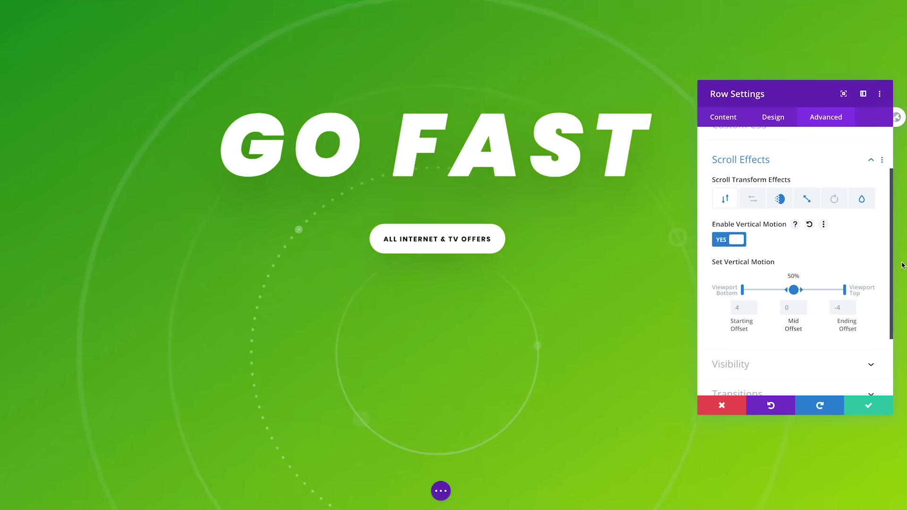
scroll(903, 266, up, 7)
scroll(902, 265, down, 9)
scroll(893, 275, up, 3)
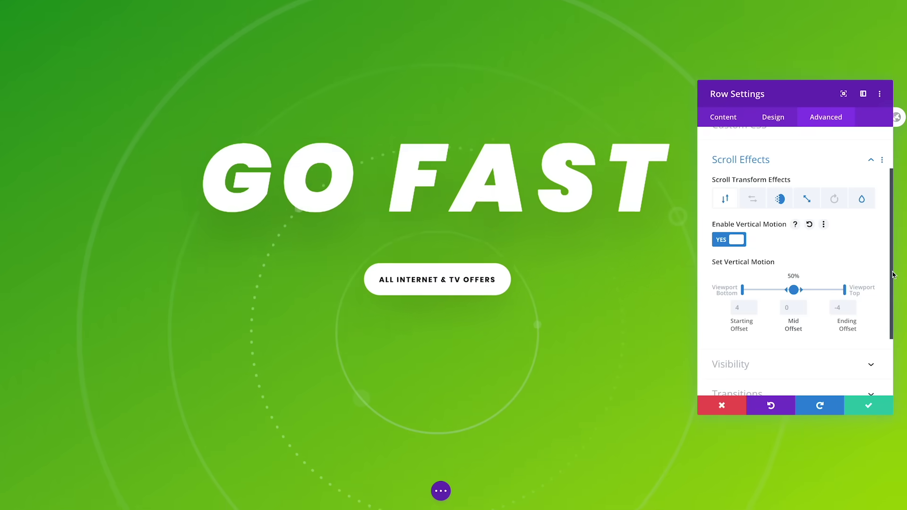
scroll(893, 274, up, 1)
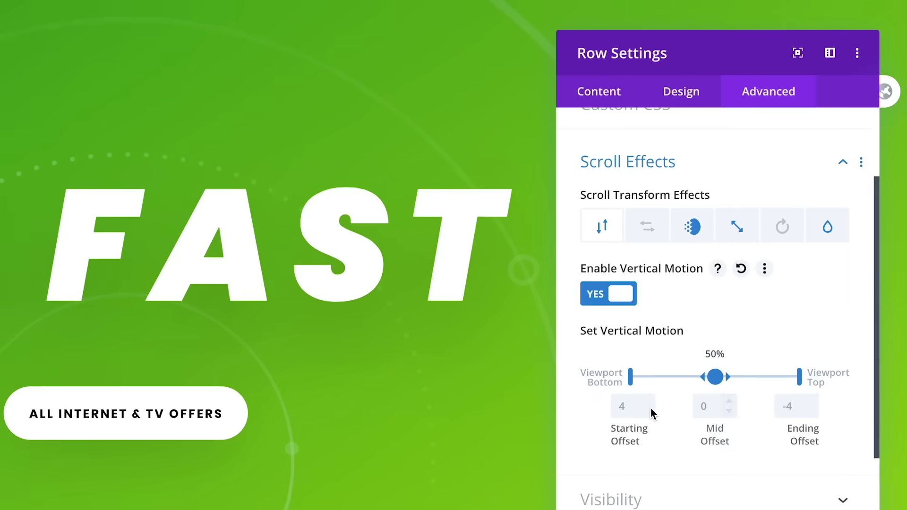
click(754, 311)
click(754, 310)
click(754, 310)
click(754, 310)
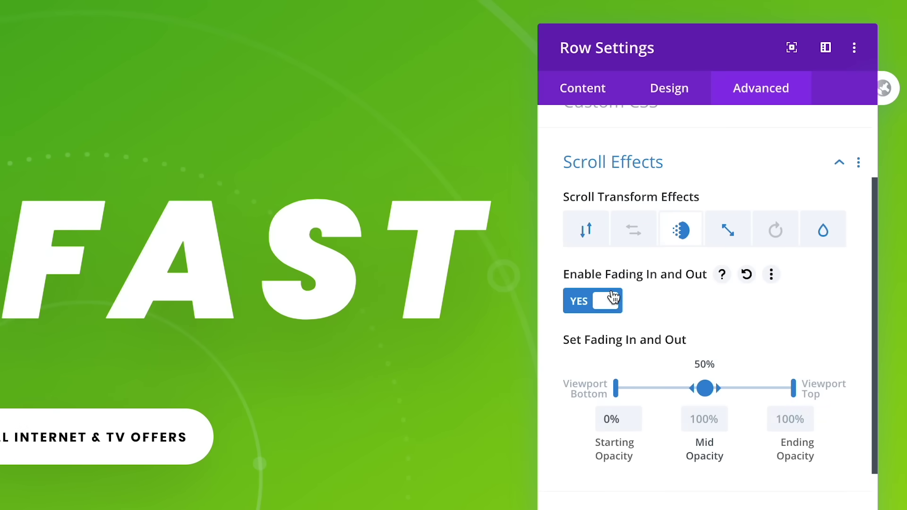
Step: Make the GO FAST row fade in and out with 0% ending opacity, previewing by scrolling
scroll(331, 236, up, 10)
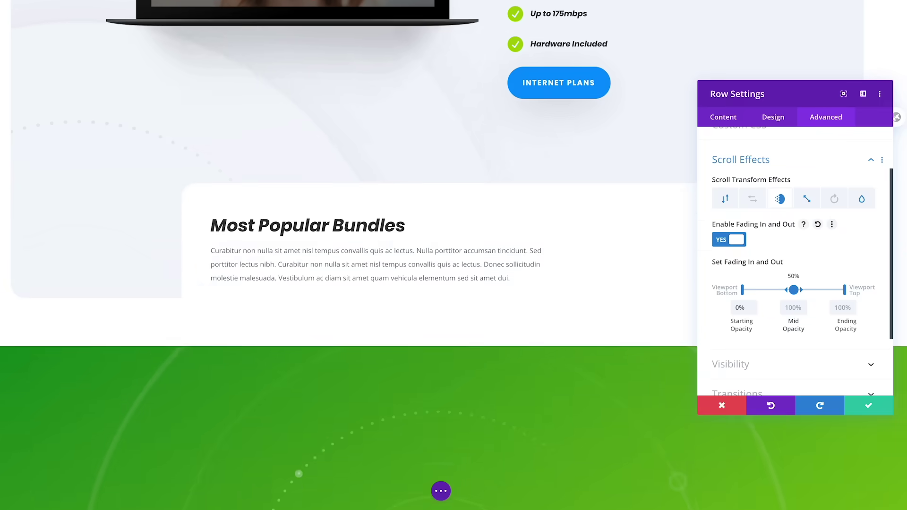
scroll(350, 255, down, 9)
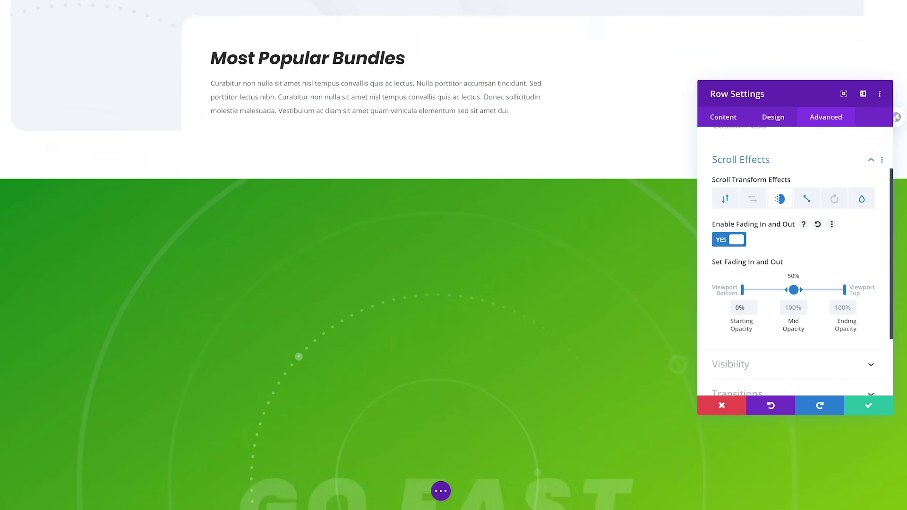
scroll(350, 255, down, 7)
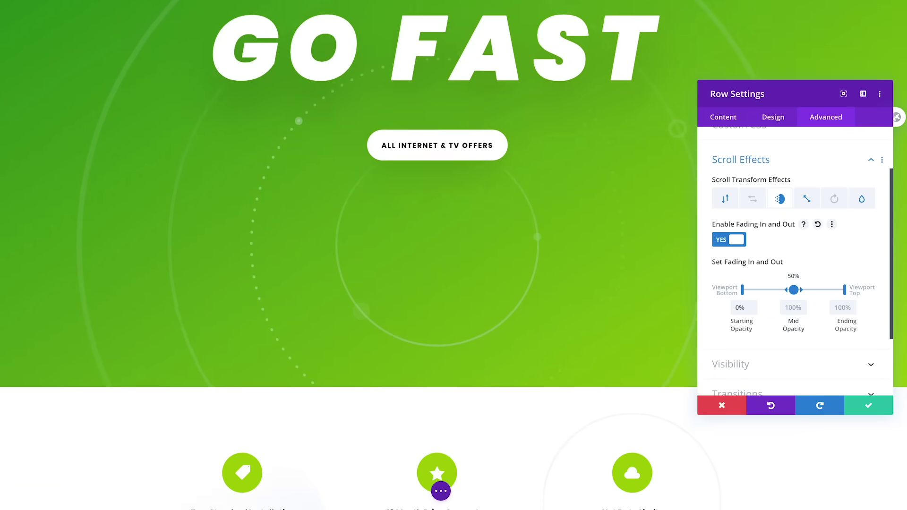
scroll(350, 255, up, 2)
scroll(349, 255, up, 2)
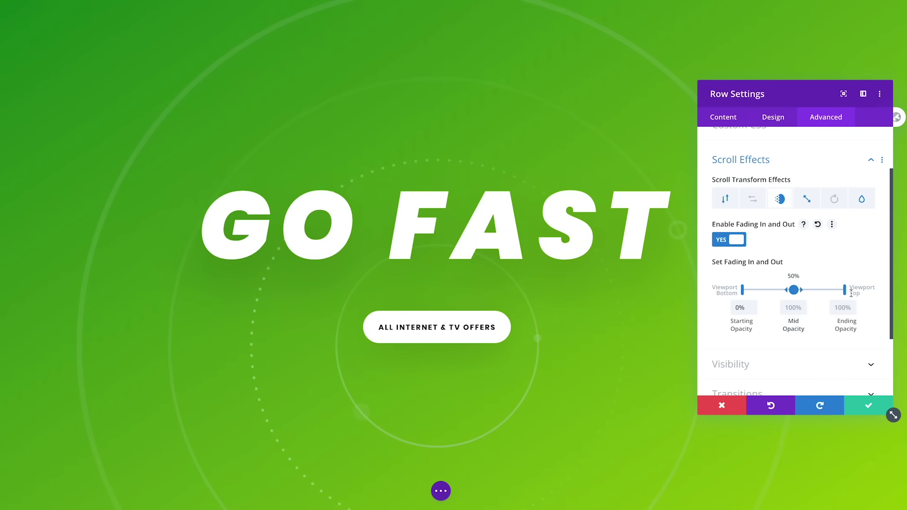
click(840, 305)
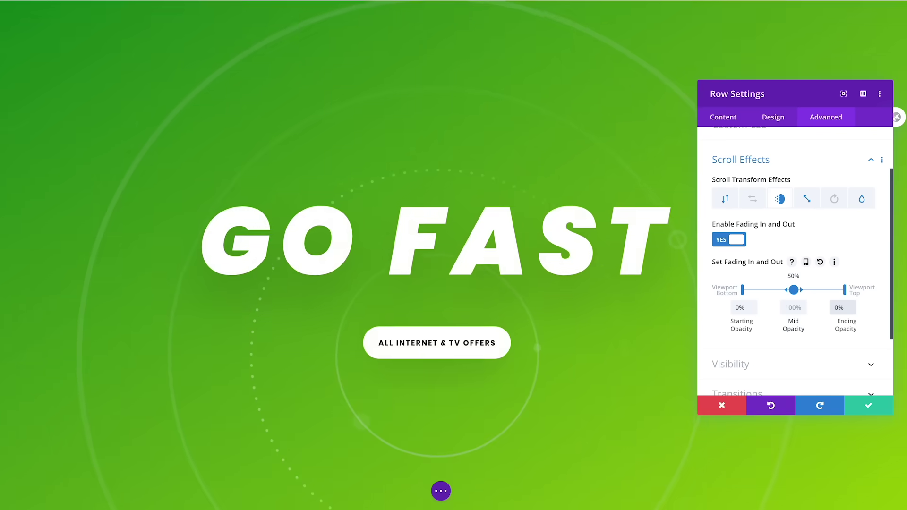
scroll(265, 255, up, 10)
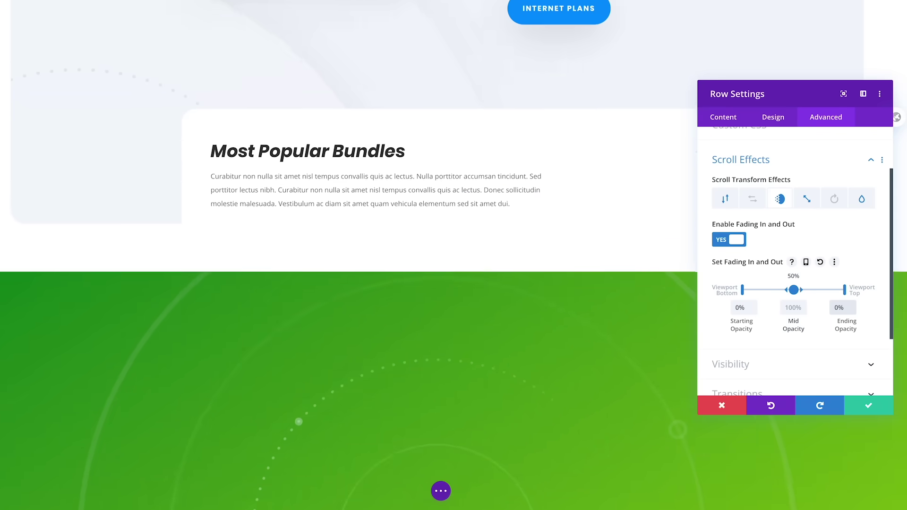
scroll(350, 255, down, 8)
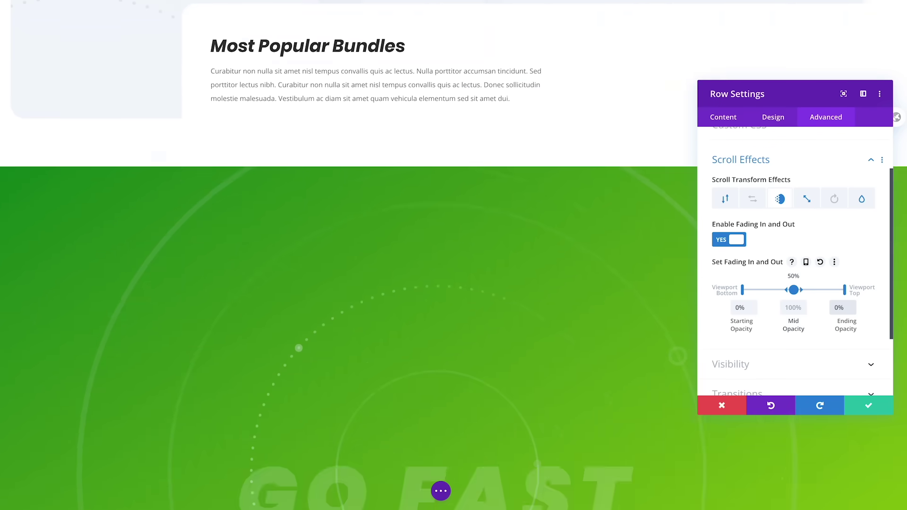
scroll(903, 329, down, 9)
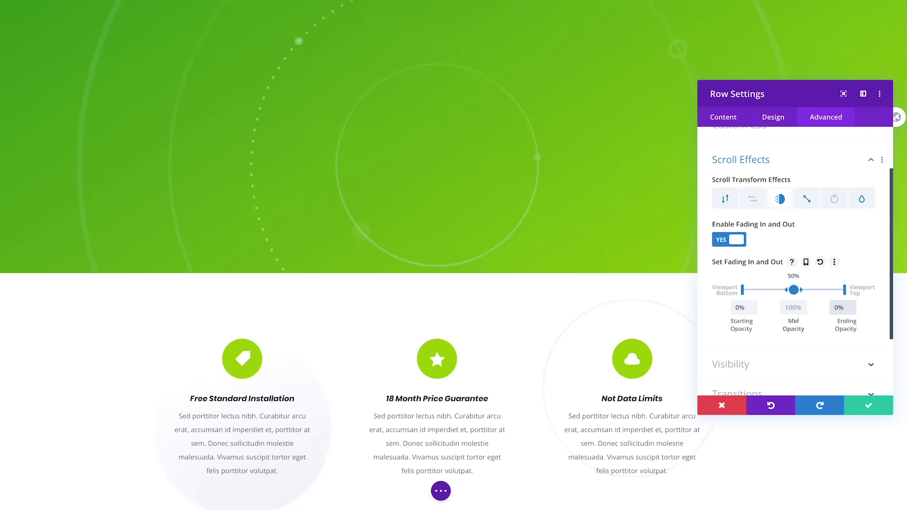
scroll(903, 329, up, 3)
scroll(904, 329, up, 3)
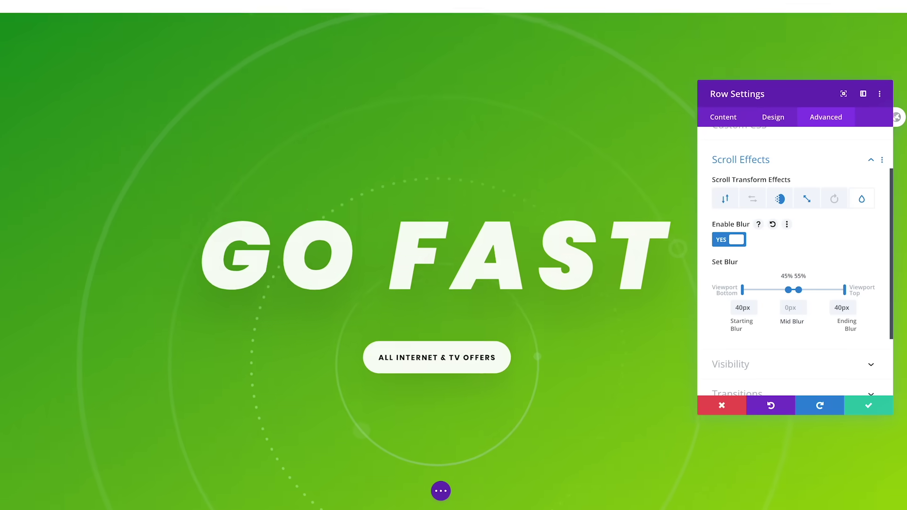
scroll(349, 283, up, 5)
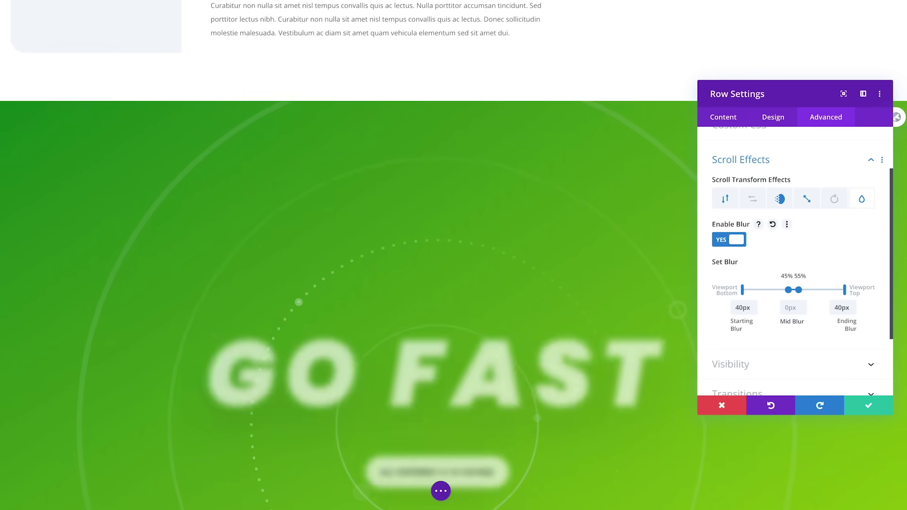
scroll(903, 245, up, 4)
scroll(904, 246, down, 8)
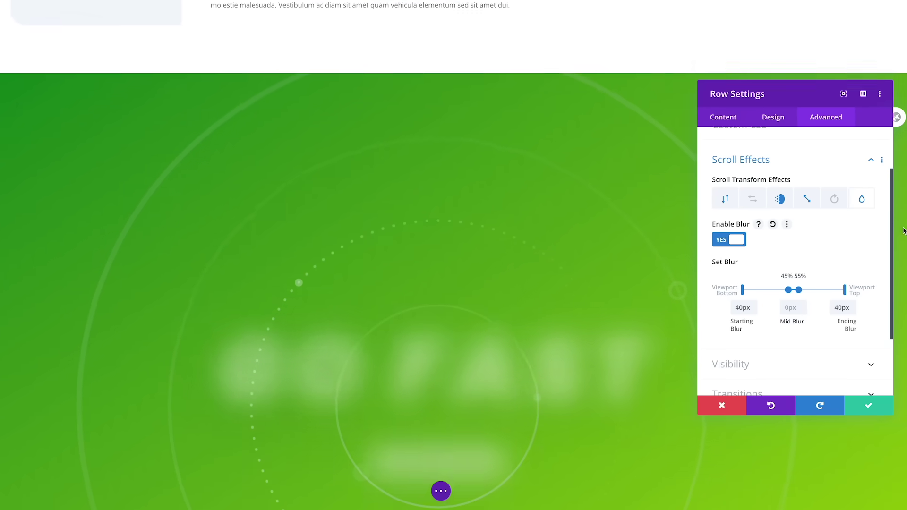
scroll(904, 256, down, 8)
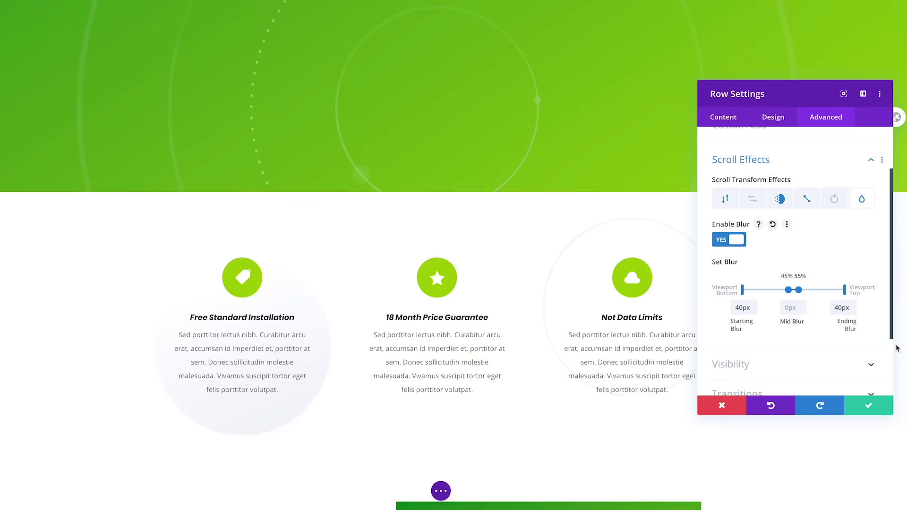
scroll(894, 307, up, 6)
scroll(893, 260, up, 5)
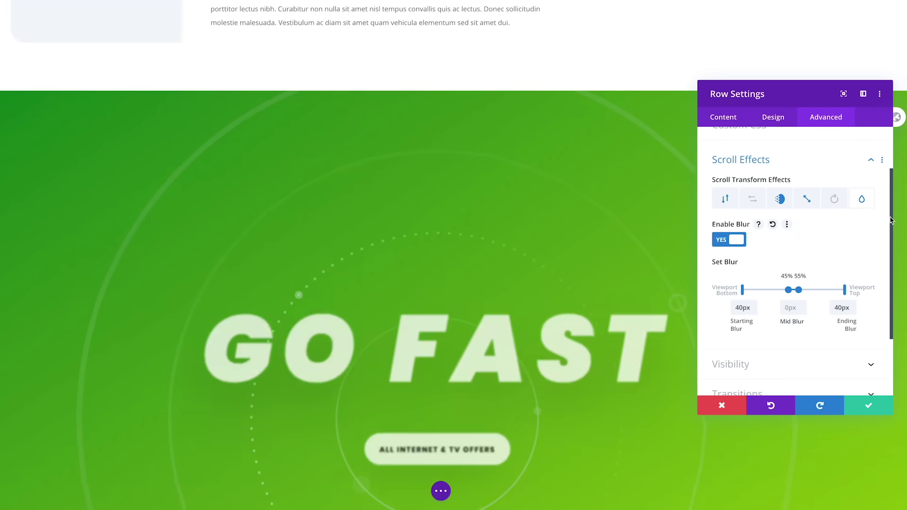
scroll(886, 227, down, 5)
scroll(878, 197, up, 5)
scroll(883, 236, down, 5)
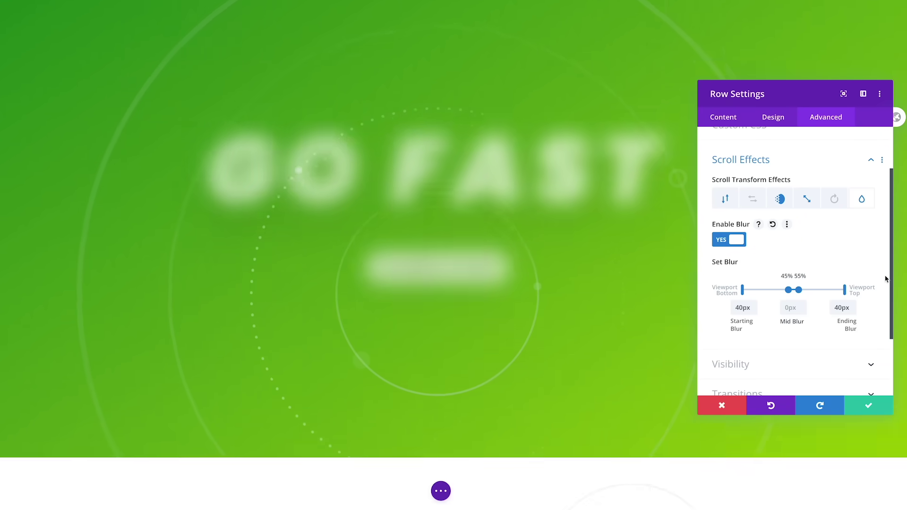
scroll(885, 269, up, 3)
scroll(885, 252, down, 2)
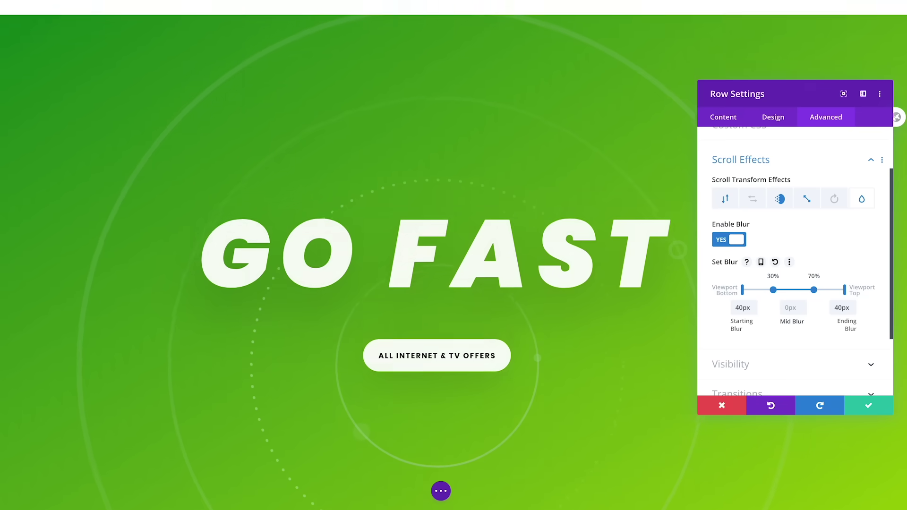
Step: Set the GO FAST row's sharp blur range to 30%–70%, with 40px blur outside it
scroll(349, 255, up, 8)
scroll(350, 255, down, 5)
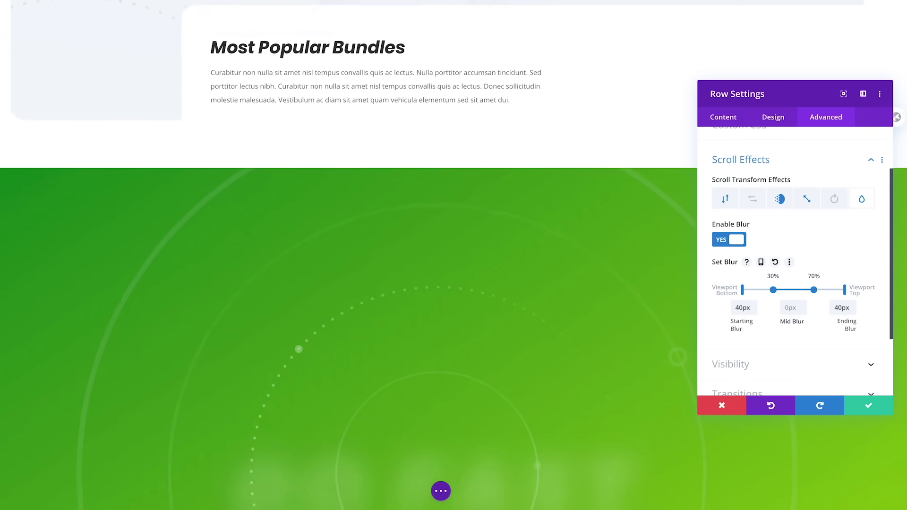
scroll(350, 255, down, 2)
scroll(350, 255, down, 1)
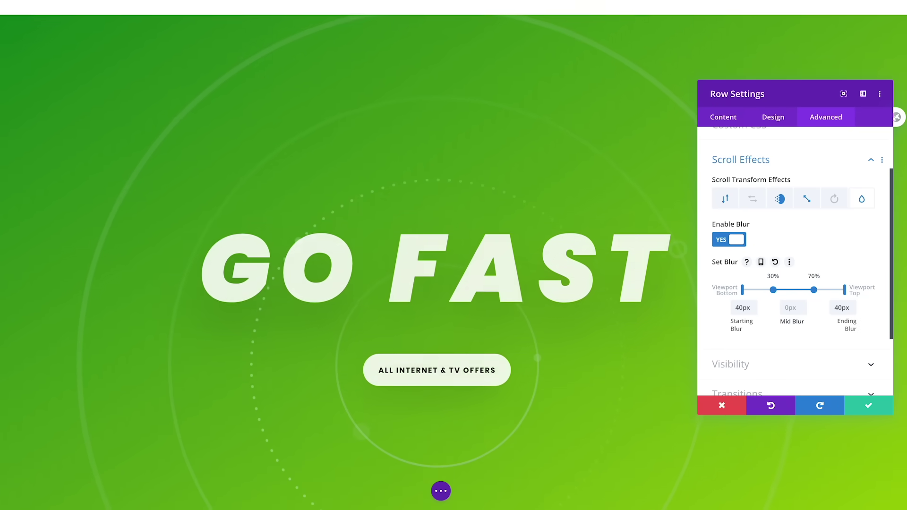
scroll(350, 255, down, 2)
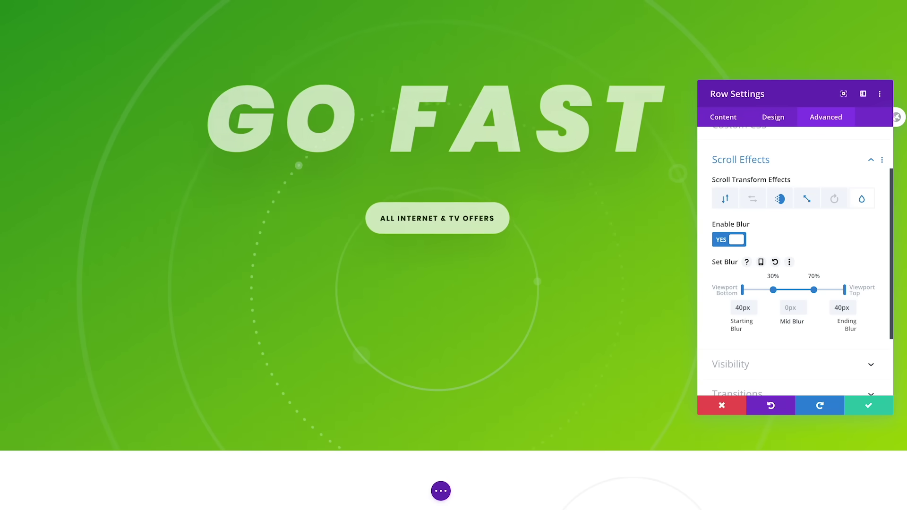
scroll(350, 255, down, 4)
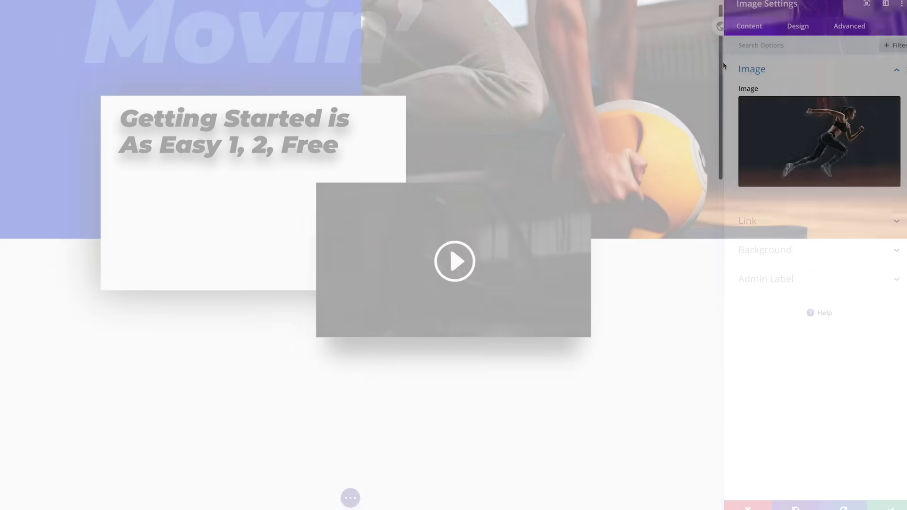
Step: Give the running-woman image a scroll blur of 40px start, 0px mid and end, at 30% and 60%
scroll(736, 197, down, 7)
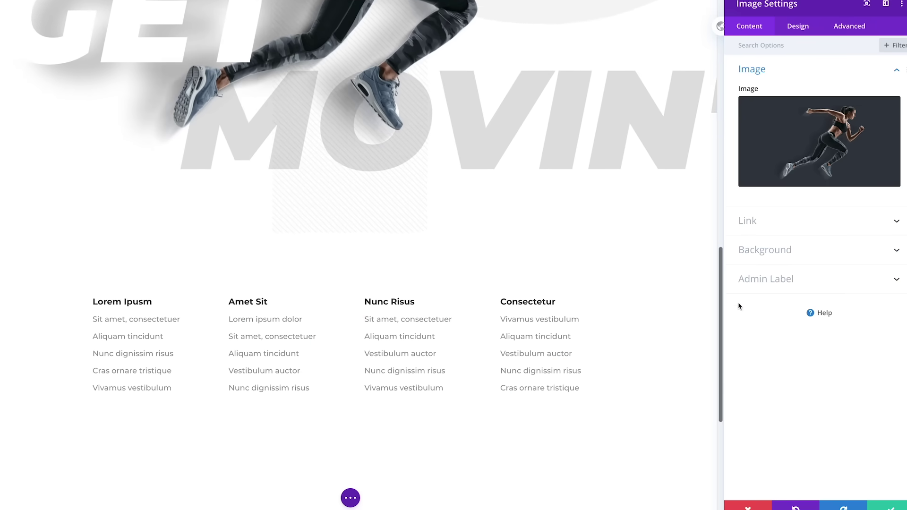
drag(740, 306, 708, 153)
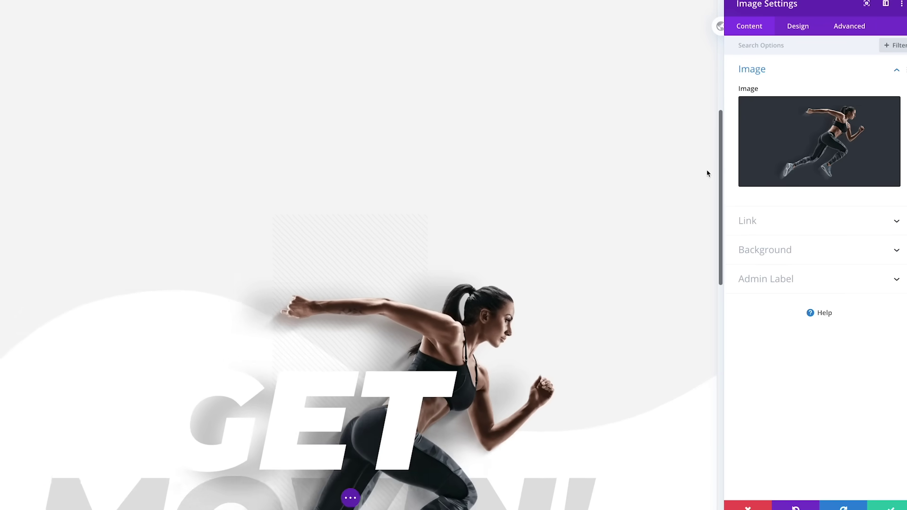
scroll(707, 173, down, 3)
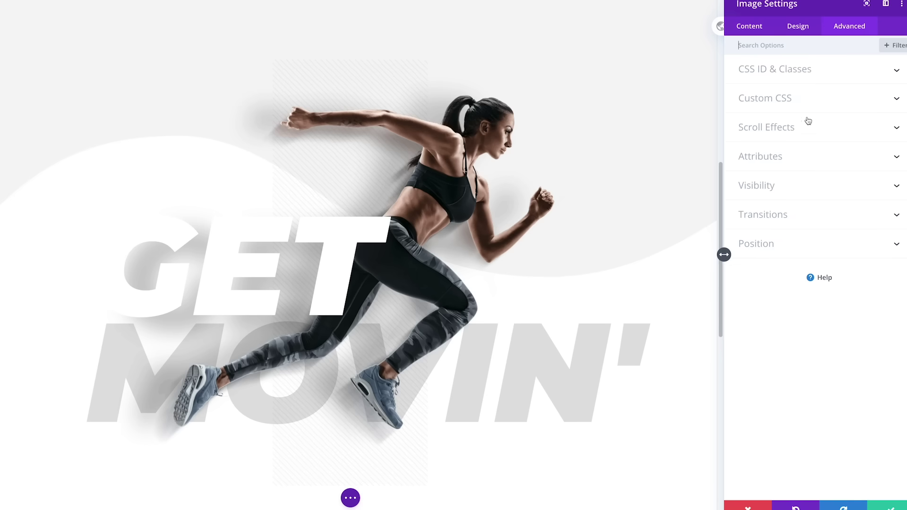
click(800, 129)
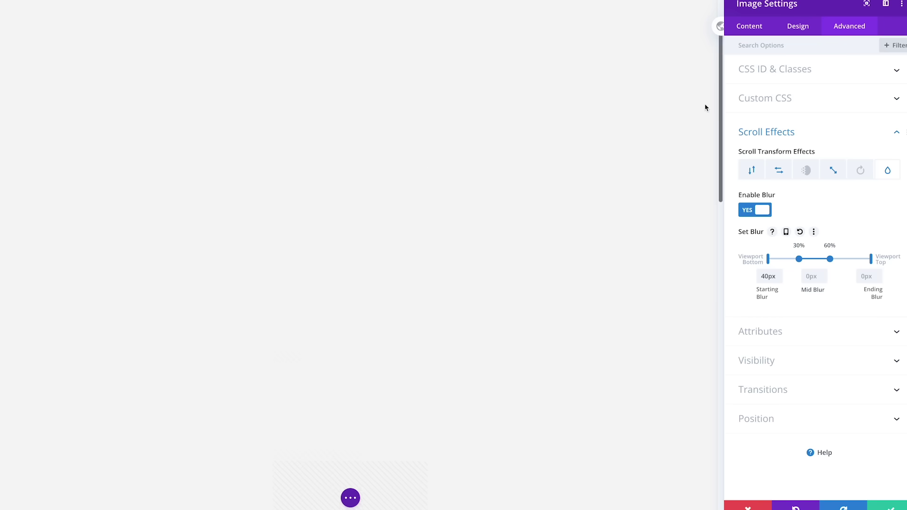
drag(706, 107, 706, 344)
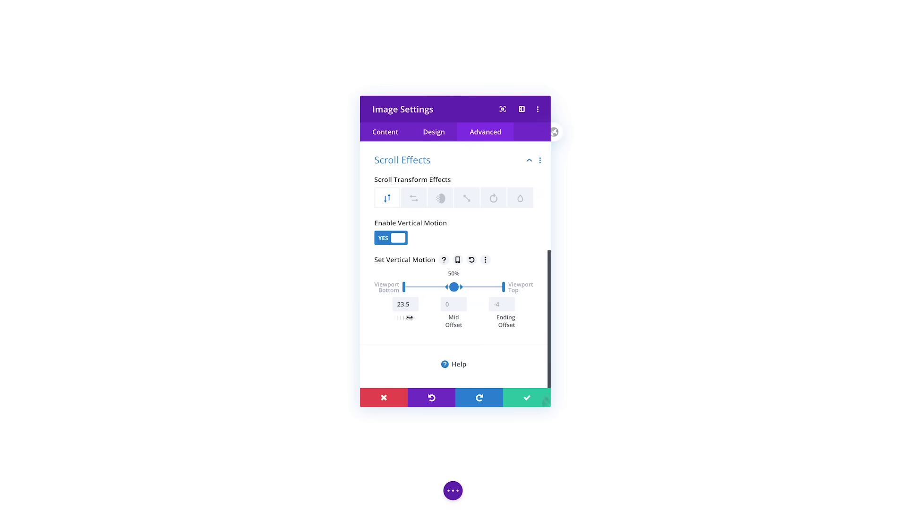
Step: Adjust the image's vertical motion offsets to 4, 0 and -4
drag(539, 320, 649, 332)
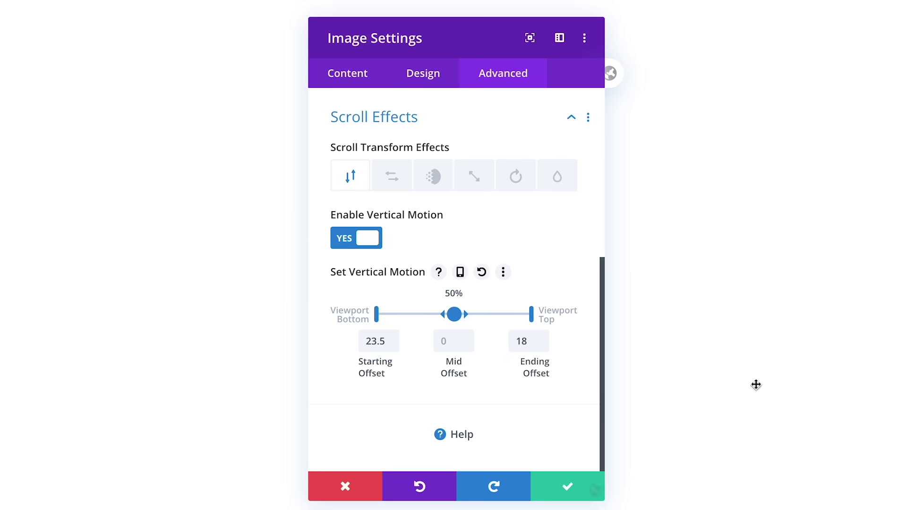
click(376, 313)
click(454, 314)
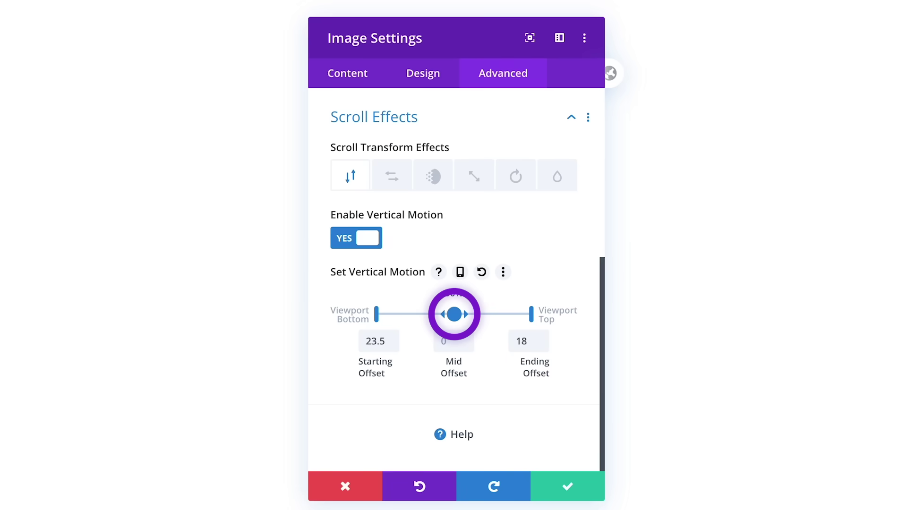
click(531, 314)
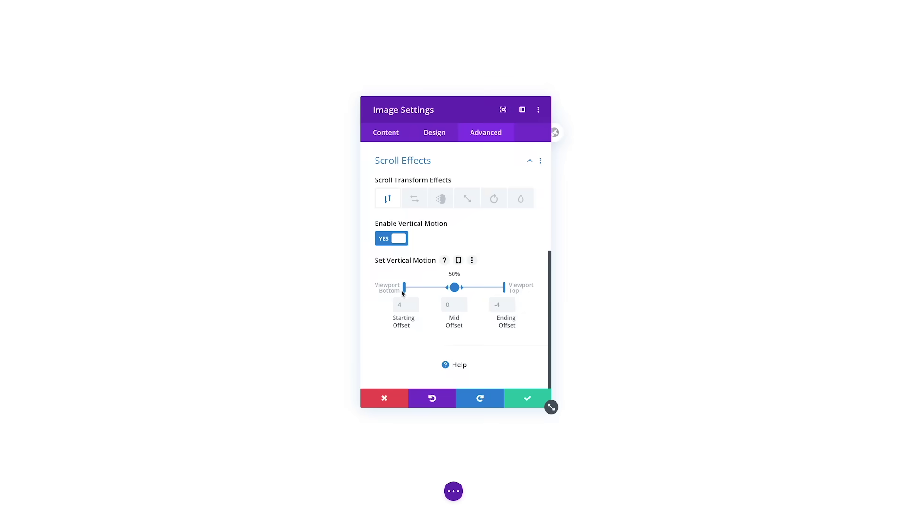
Step: Place the vertical motion keyframes at 10%, 30%, 70% and 90% of the viewport
drag(385, 304, 395, 304)
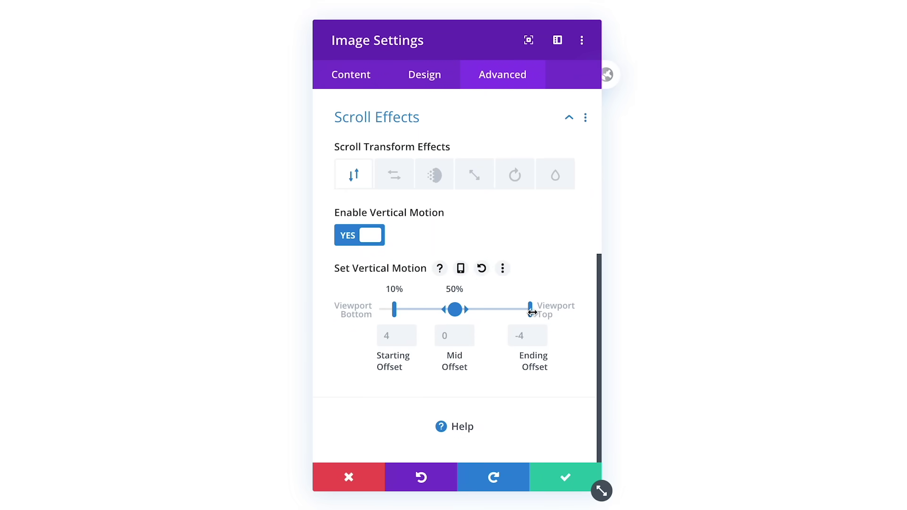
drag(533, 312, 529, 311)
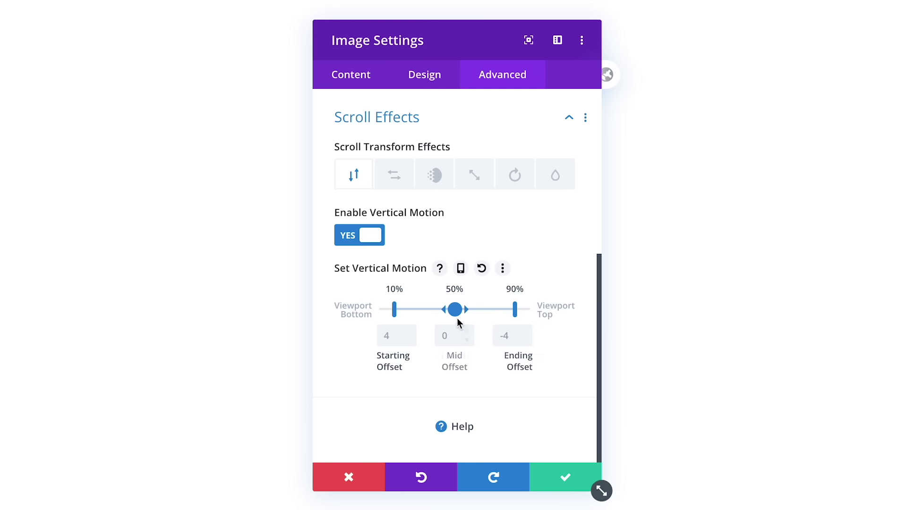
mouse_move(456, 311)
mouse_down()
mouse_move(474, 310)
mouse_move(438, 311)
mouse_move(465, 309)
mouse_up()
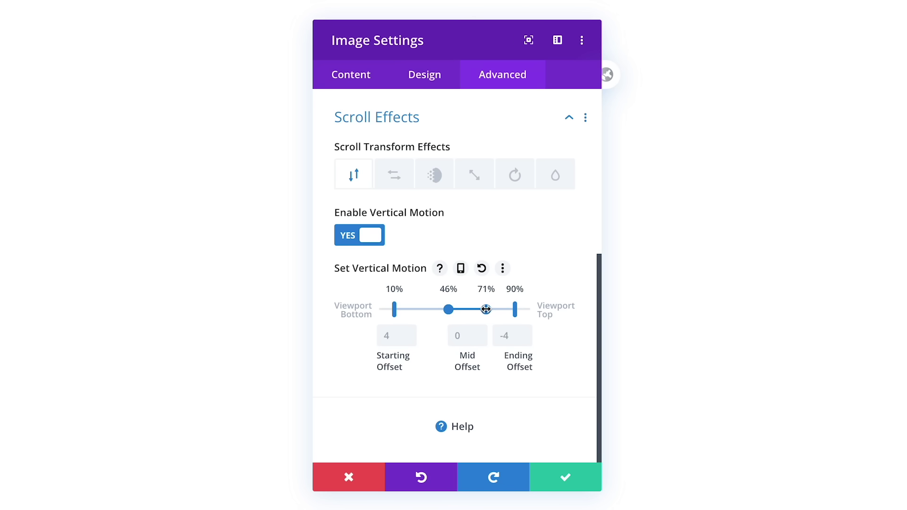
drag(448, 311, 440, 310)
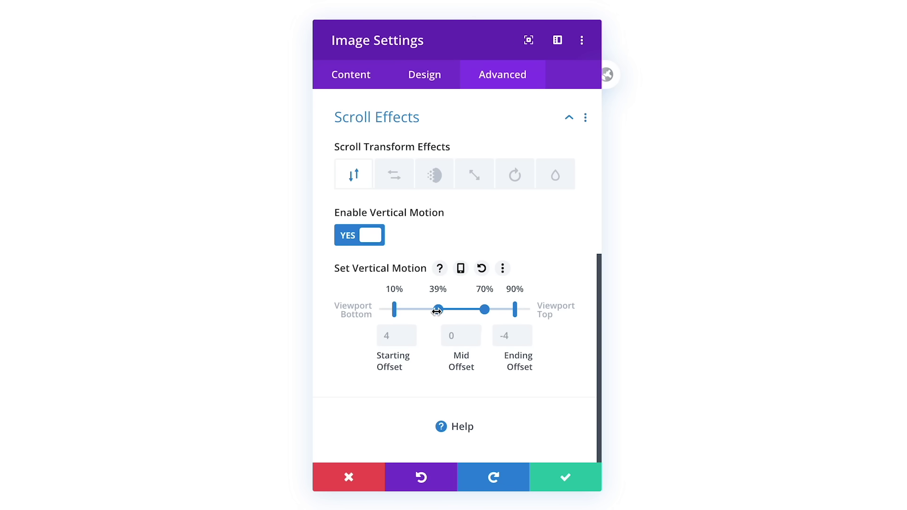